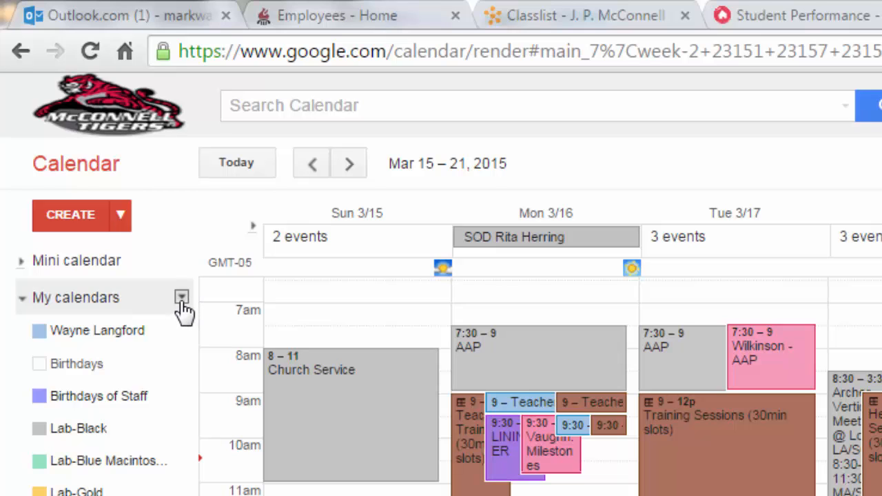
- Create a new calendar named "Training 8th" with the description "Appointment slots"
{"action": "left_click", "coordinate": [182, 299]}
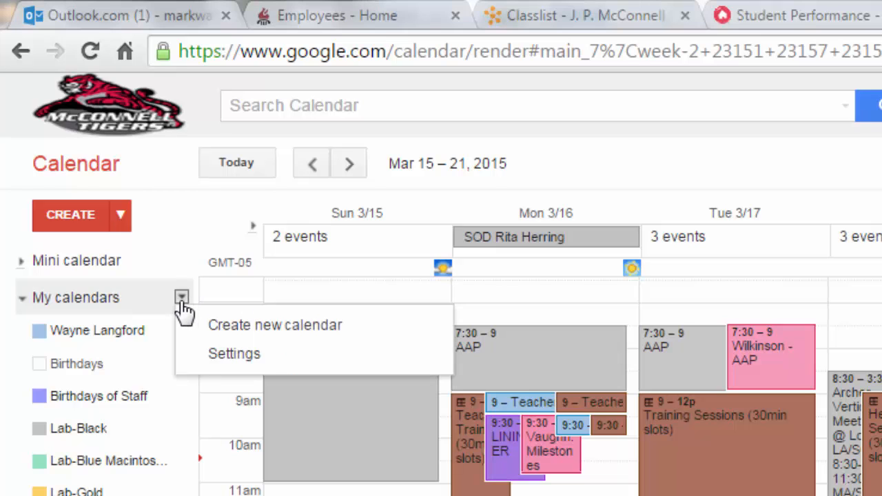
{"action": "left_click", "coordinate": [288, 327]}
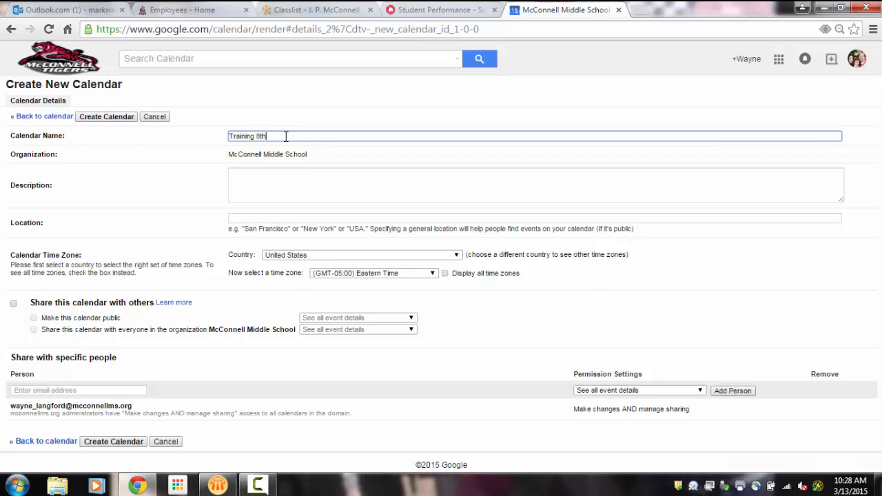
{"action": "left_click", "coordinate": [276, 198]}
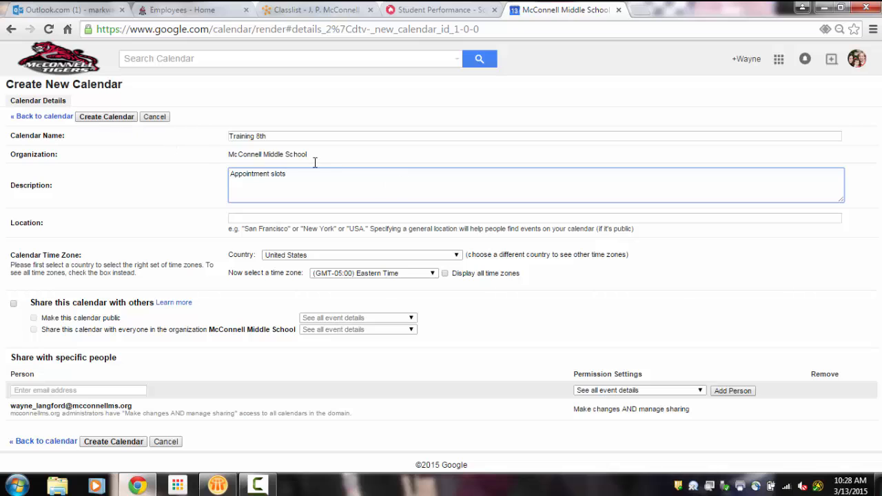
{"action": "left_click", "coordinate": [96, 117]}
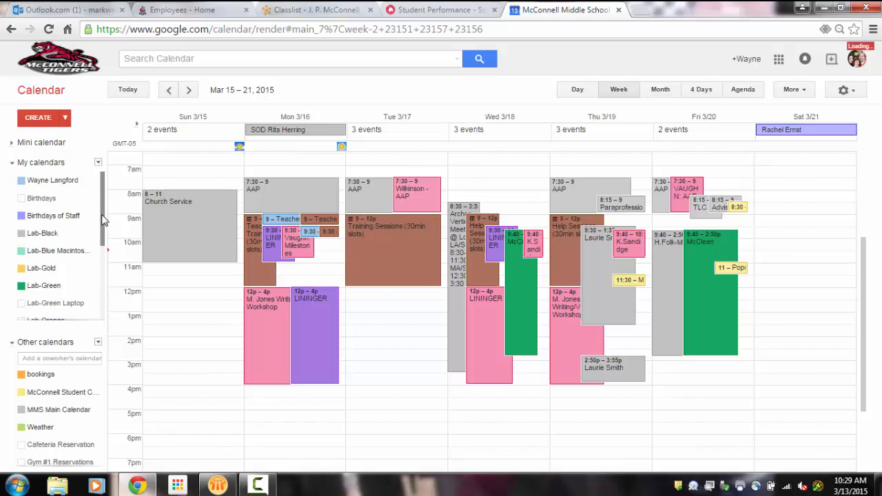
{"action": "left_click_drag", "start_coordinate": [102, 219], "coordinate": [113, 315]}
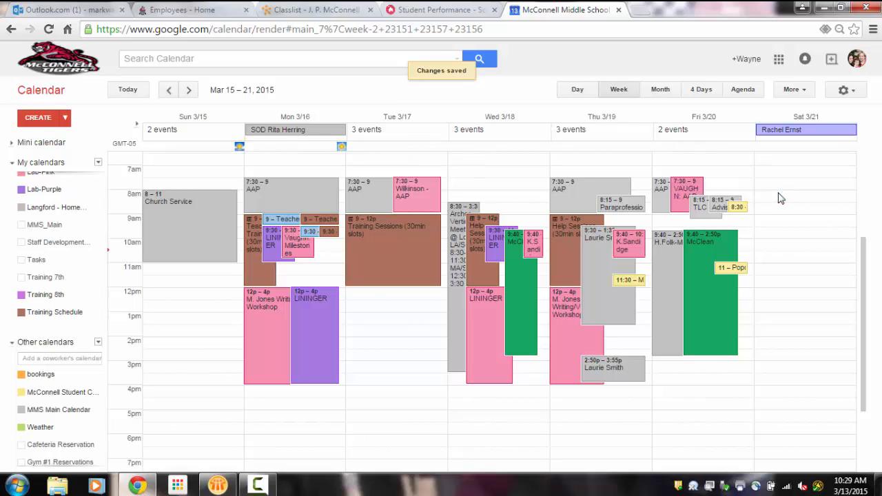
- Set up an appointment slots block on Saturday, March 21, 8:00am–3:30pm, titled "Personal Training Sessions", on the Training 8th calendar
{"action": "left_click_drag", "start_coordinate": [788, 200], "coordinate": [822, 372]}
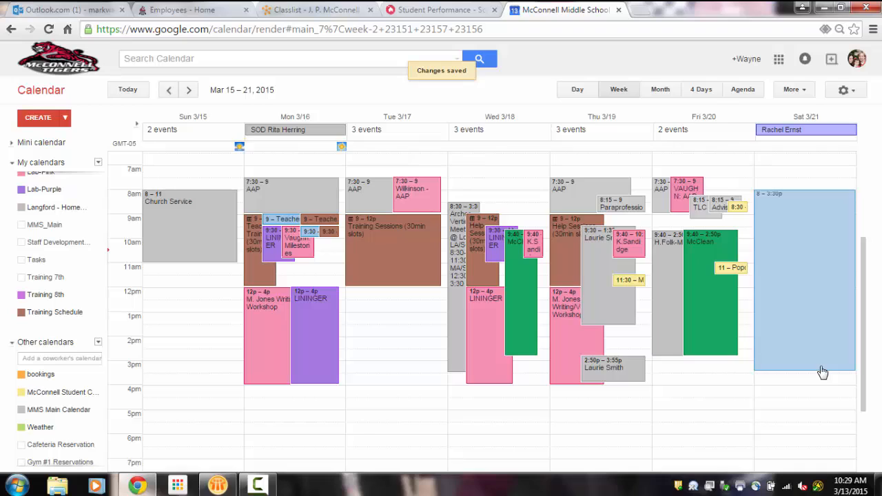
{"action": "left_click_drag", "start_coordinate": [822, 372], "coordinate": [822, 372]}
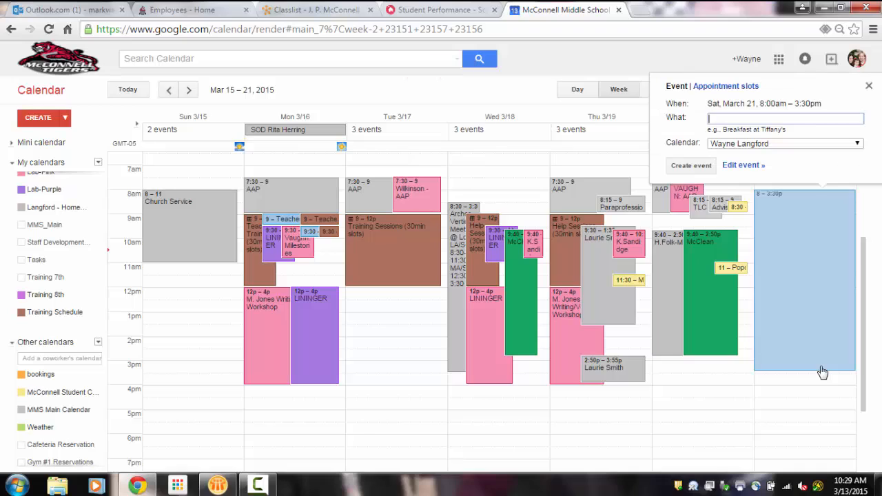
{"action": "left_click", "coordinate": [717, 87]}
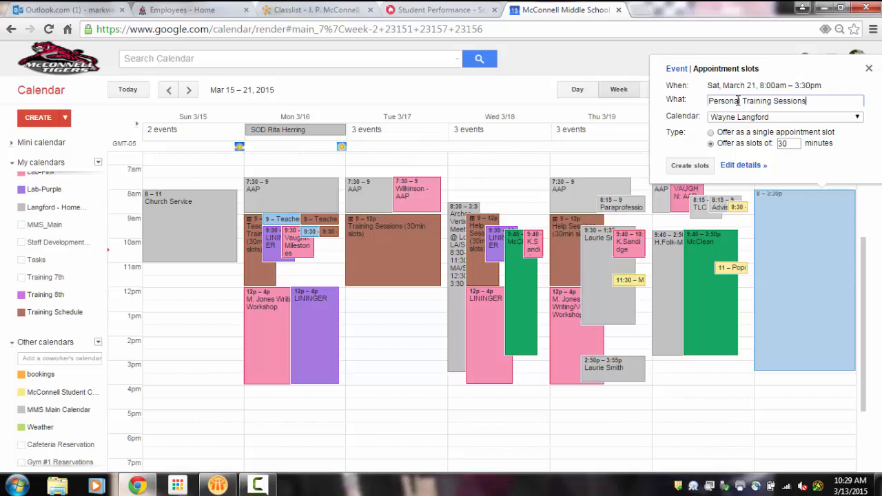
{"action": "left_click", "coordinate": [741, 116]}
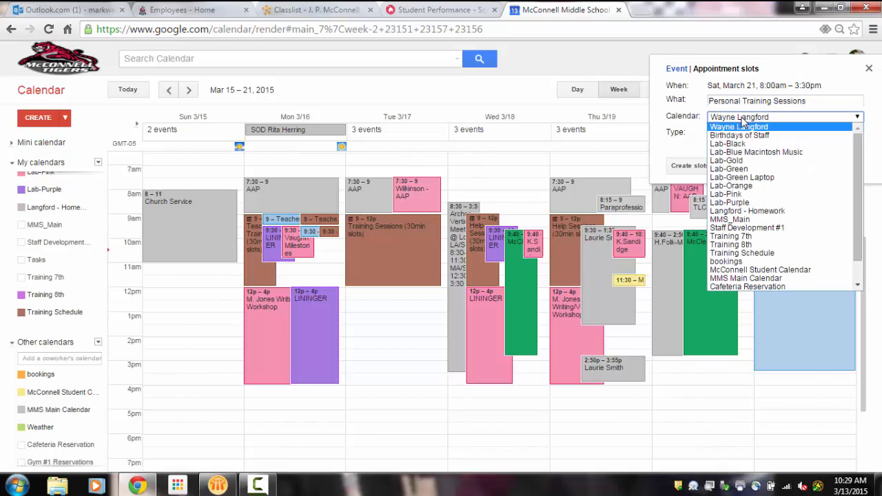
{"action": "scroll", "coordinate": [864, 253], "scroll_direction": "down", "scroll_amount": 1}
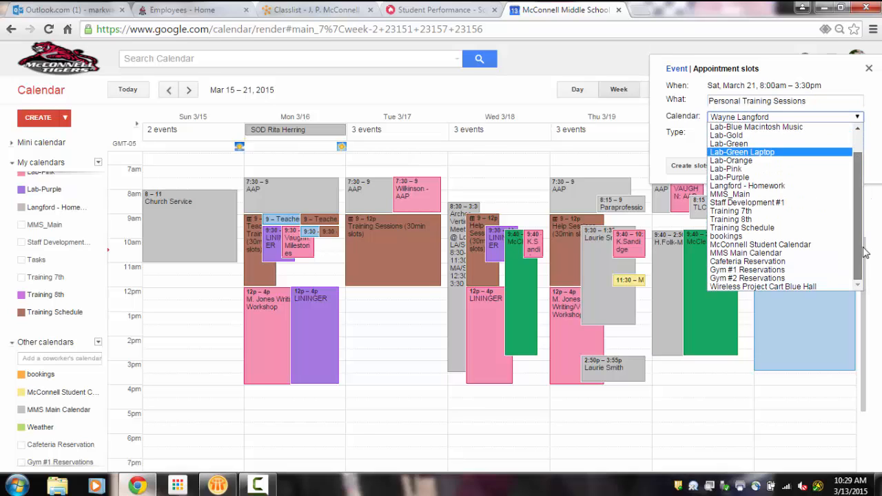
{"action": "left_click", "coordinate": [788, 219]}
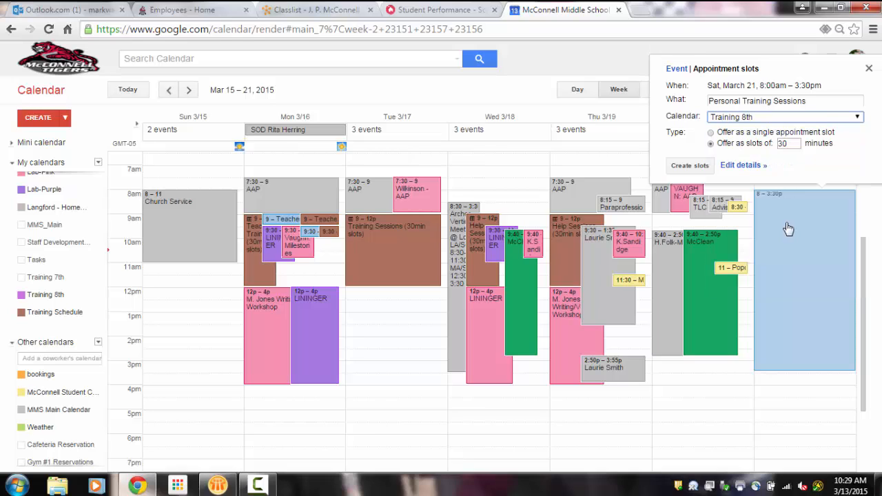
- Set the appointment slot length to 45 minutes and create the slots
{"action": "left_click", "coordinate": [789, 142]}
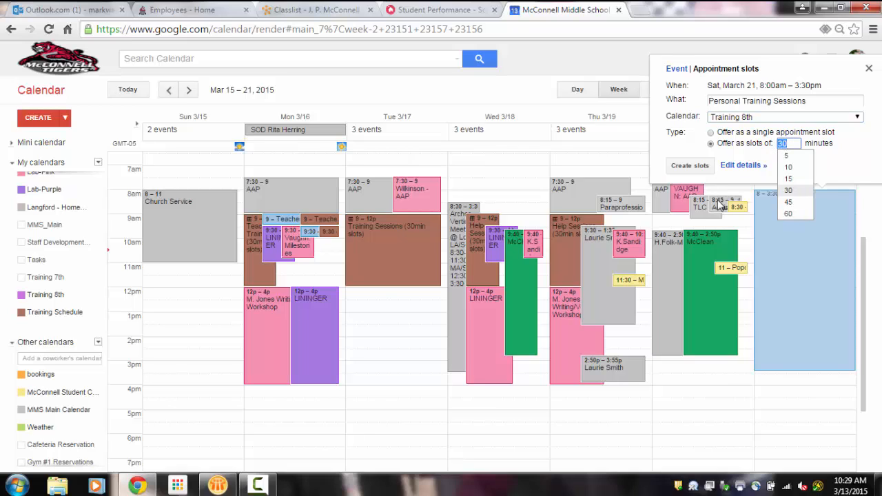
{"action": "type", "text": "45"}
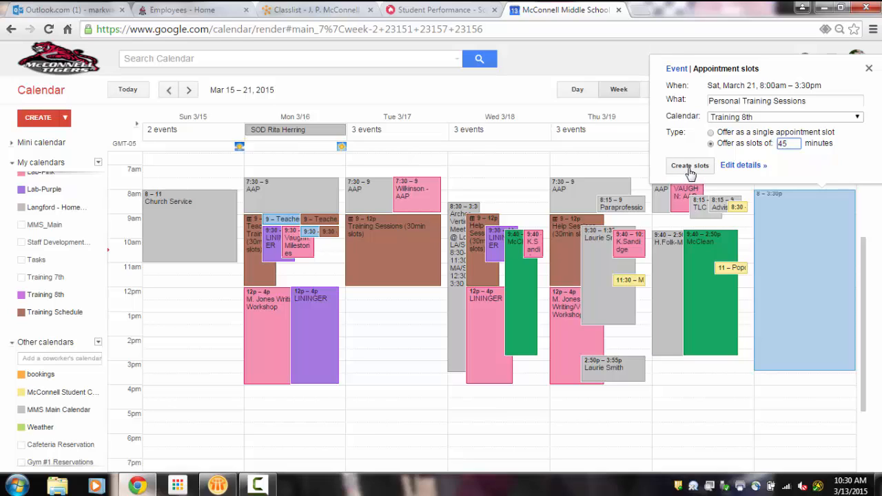
{"action": "left_click", "coordinate": [690, 166]}
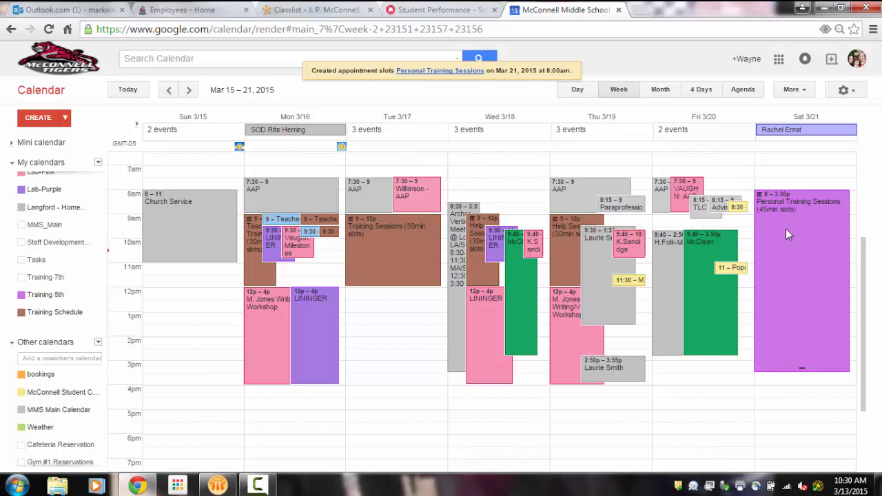
- View the public appointment page of the Personal Training Sessions block, examine its bookable slots, and return to the main calendar
{"action": "left_click", "coordinate": [790, 210]}
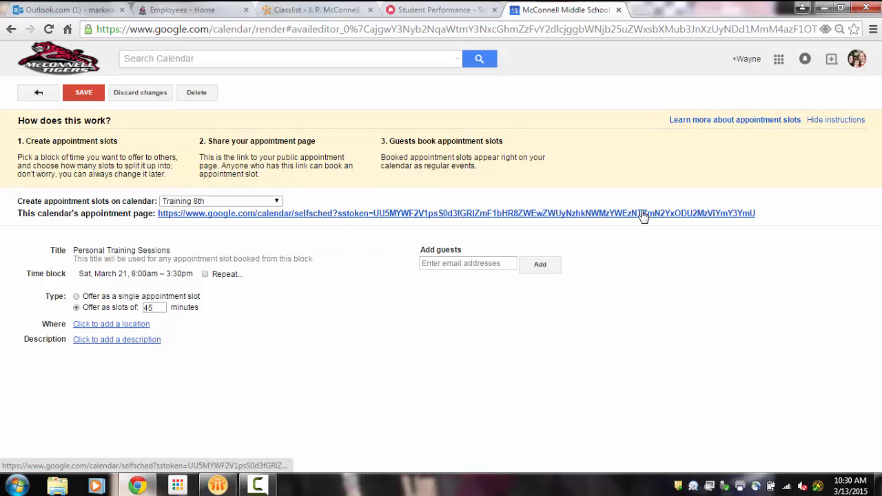
{"action": "left_click", "coordinate": [355, 214]}
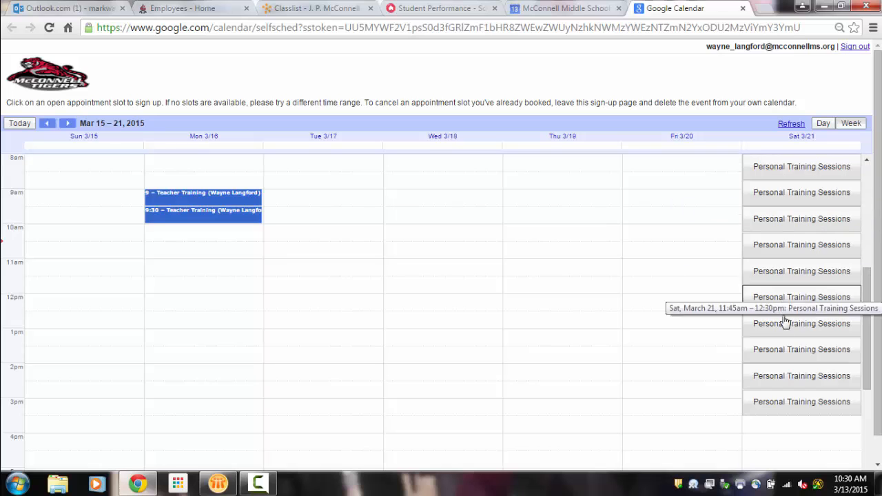
{"action": "scroll", "coordinate": [868, 317], "scroll_direction": "up", "scroll_amount": 1}
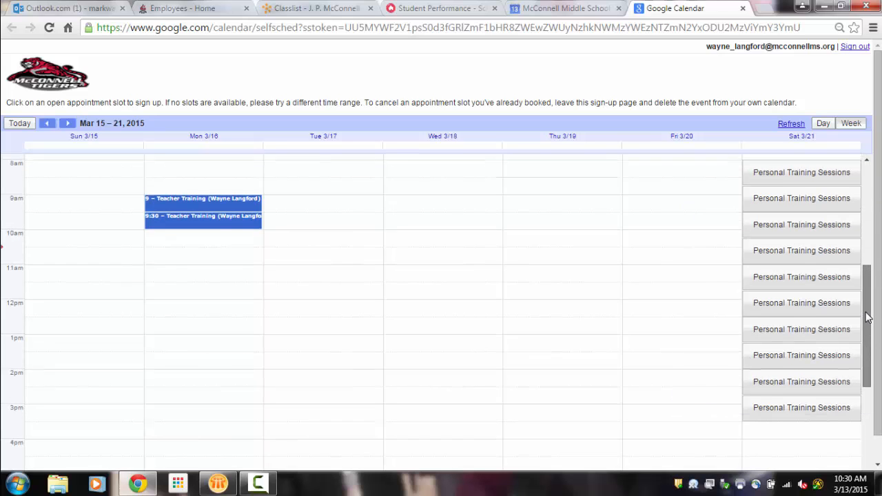
{"action": "scroll", "coordinate": [868, 316], "scroll_direction": "down", "scroll_amount": 1}
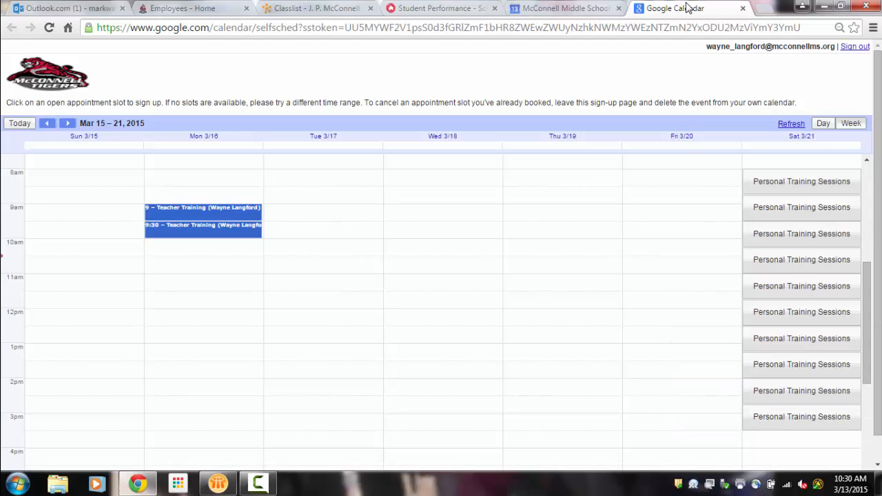
{"action": "left_click", "coordinate": [554, 7]}
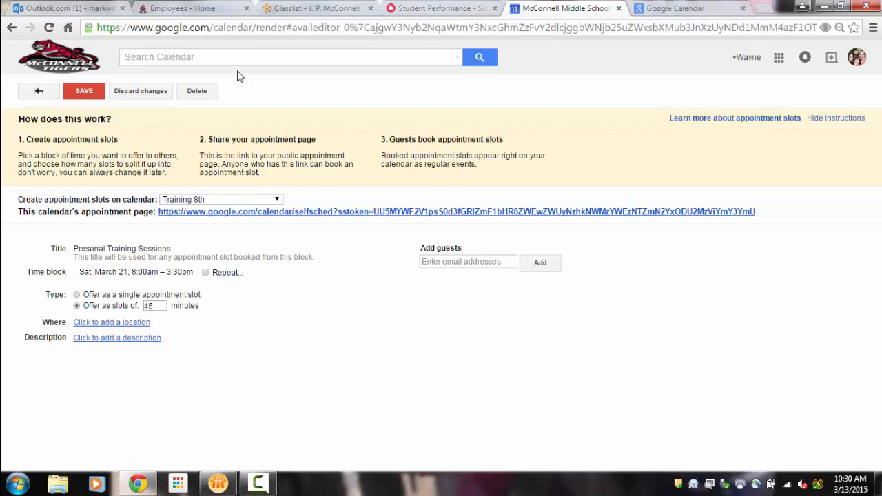
{"action": "left_click", "coordinate": [34, 94]}
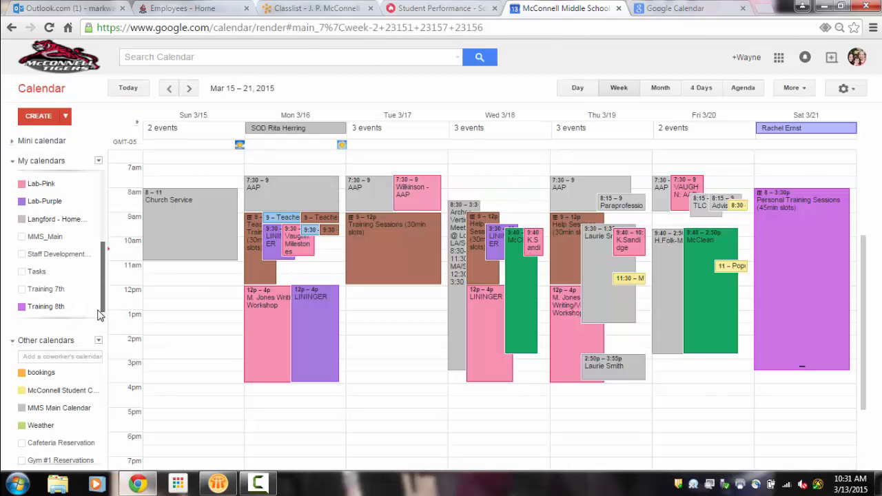
- Open the notification settings of the Training 8th calendar
{"action": "scroll", "coordinate": [99, 313], "scroll_direction": "down", "scroll_amount": 1}
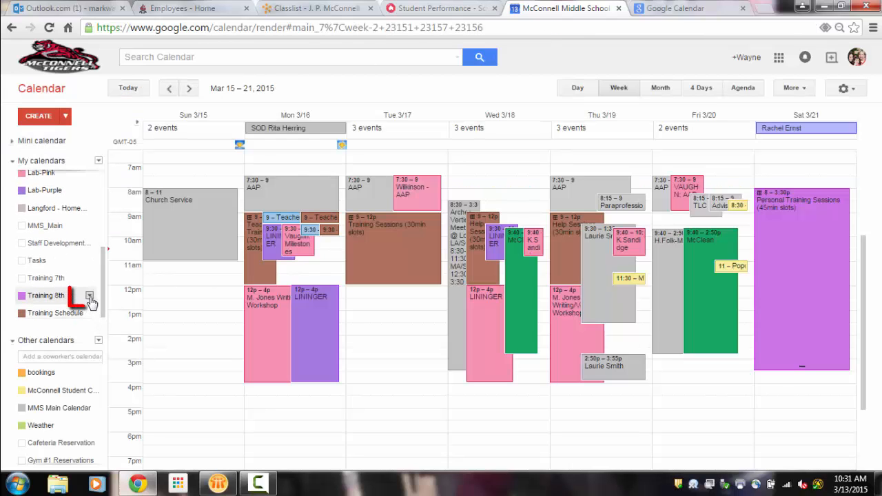
{"action": "left_click", "coordinate": [89, 296]}
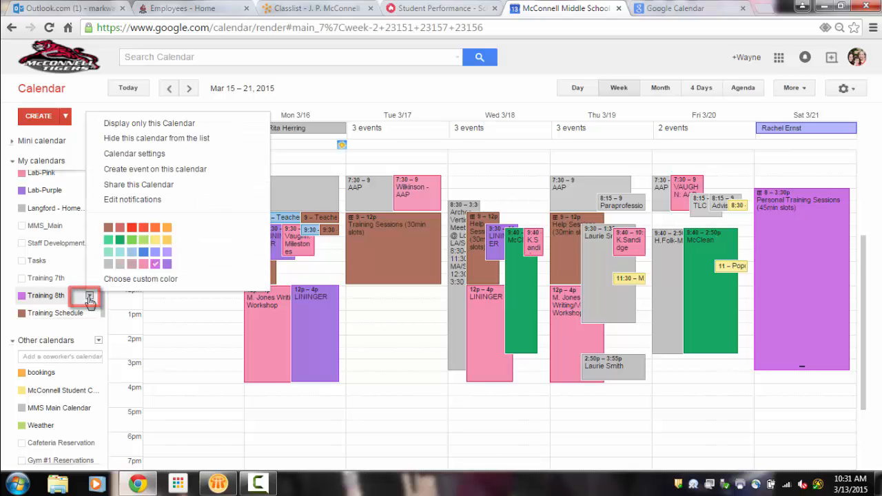
{"action": "left_click", "coordinate": [158, 154]}
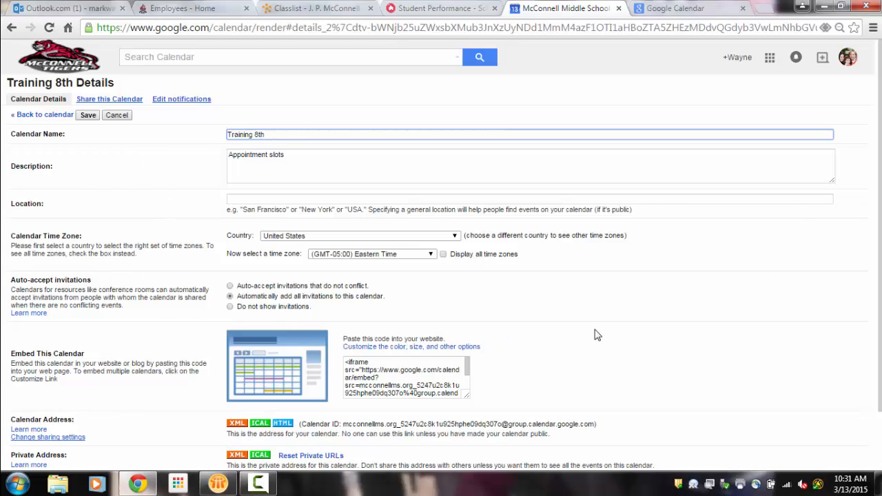
{"action": "left_click", "coordinate": [190, 103]}
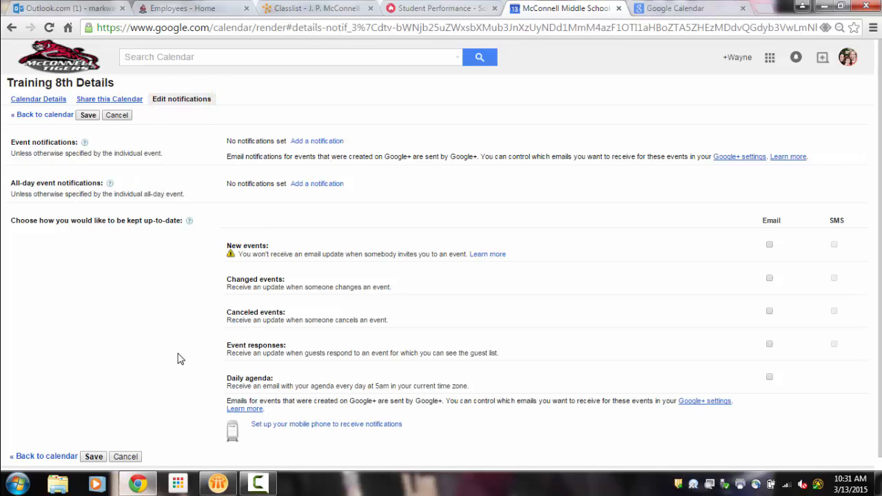
- Add two default pop-up event notifications, one 24 hours and one 10 minutes before each event
{"action": "left_click", "coordinate": [319, 142]}
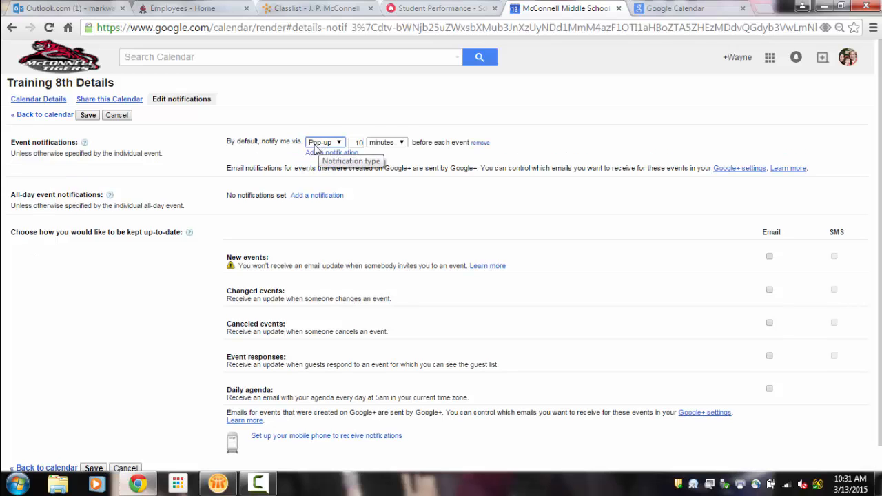
{"action": "double_click", "coordinate": [359, 142]}
{"action": "type", "text": "24"}
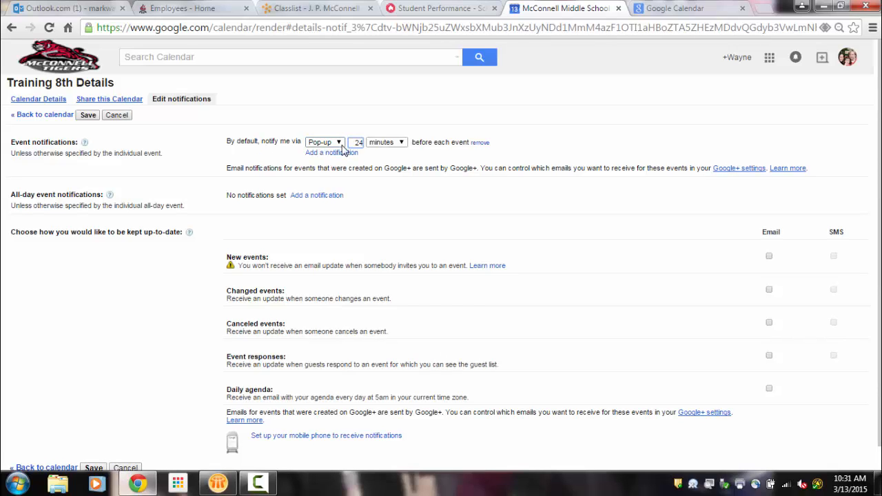
{"action": "left_click", "coordinate": [384, 143]}
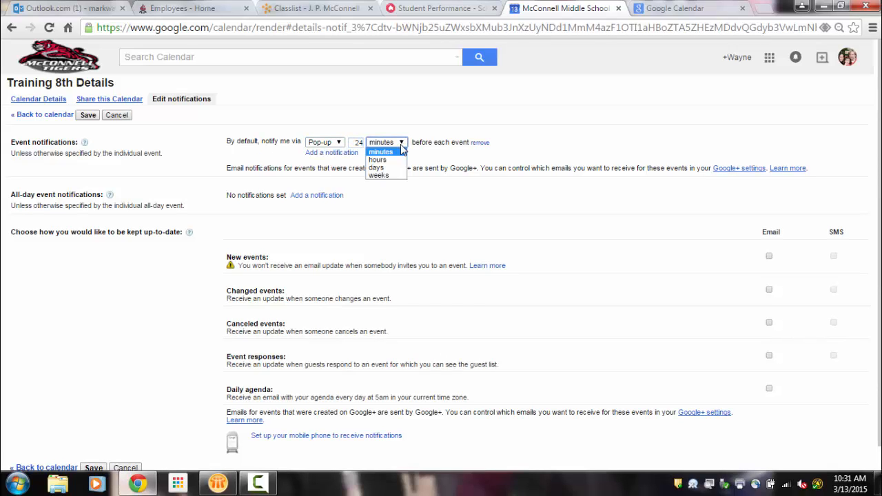
{"action": "left_click", "coordinate": [383, 160]}
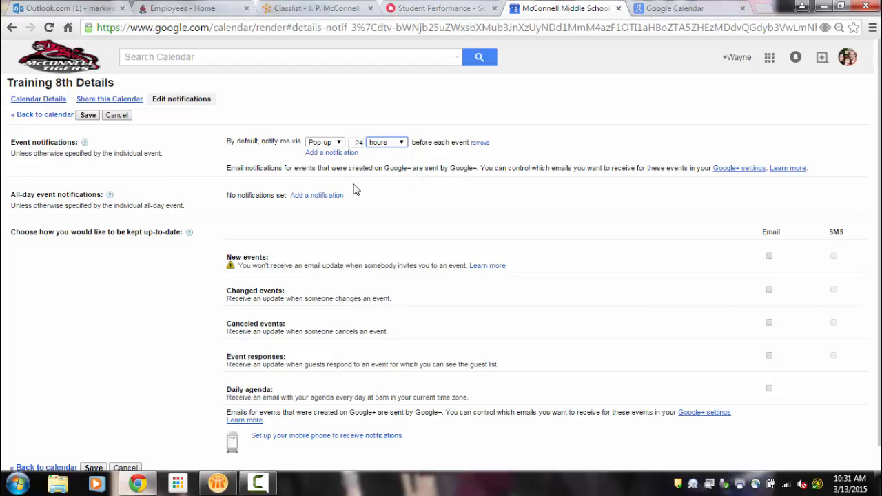
{"action": "left_click", "coordinate": [329, 154]}
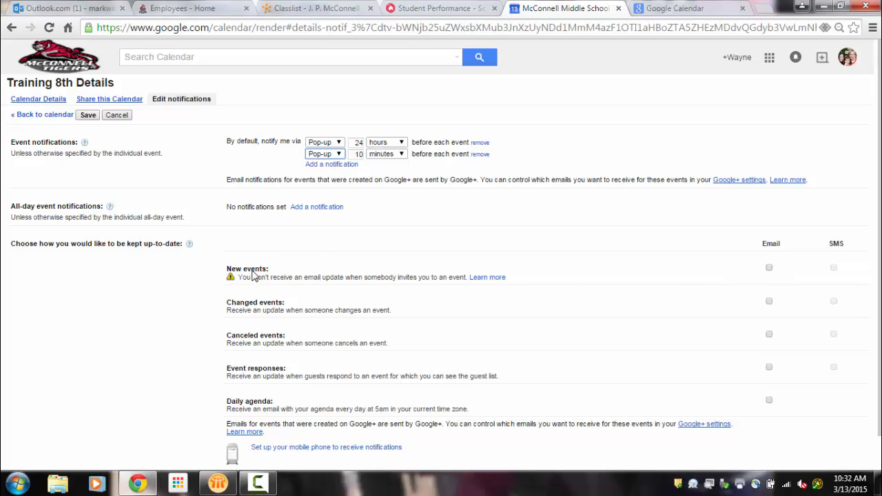
- Enable email updates for new, changed and canceled events, and save the notification settings
{"action": "left_click", "coordinate": [769, 268]}
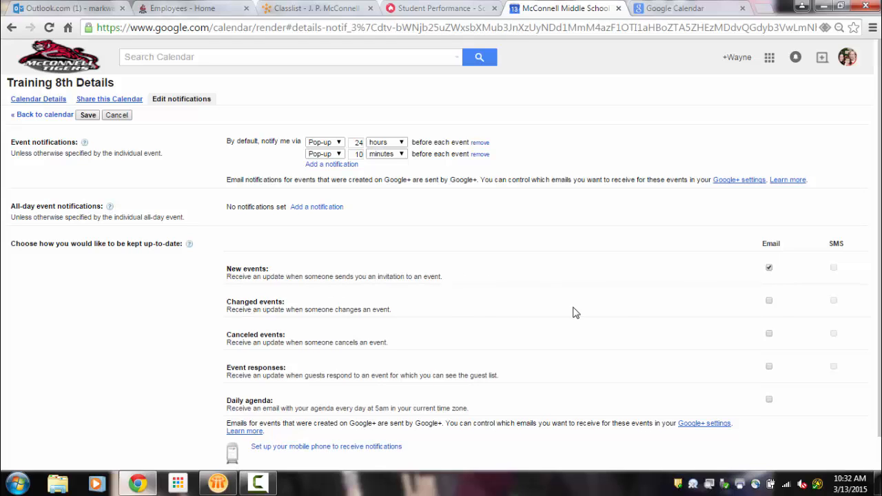
{"action": "left_click", "coordinate": [769, 301]}
{"action": "scroll", "coordinate": [878, 262], "scroll_direction": "down", "scroll_amount": 1}
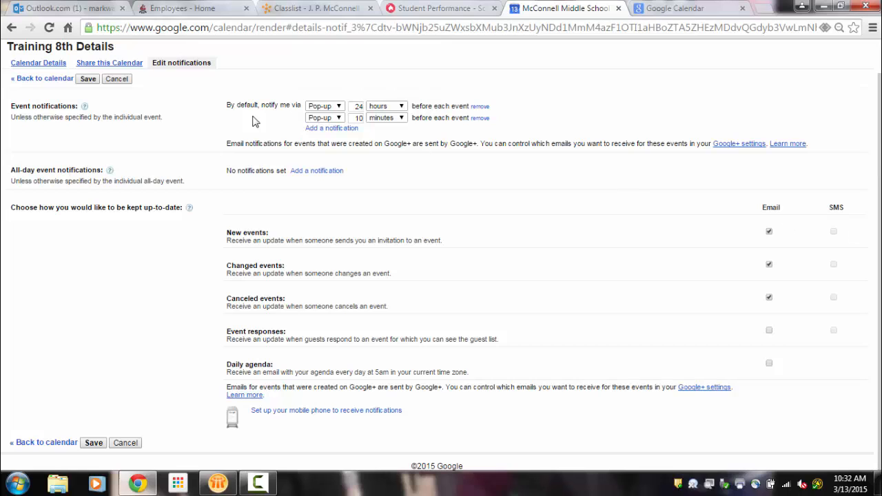
{"action": "left_click", "coordinate": [84, 79]}
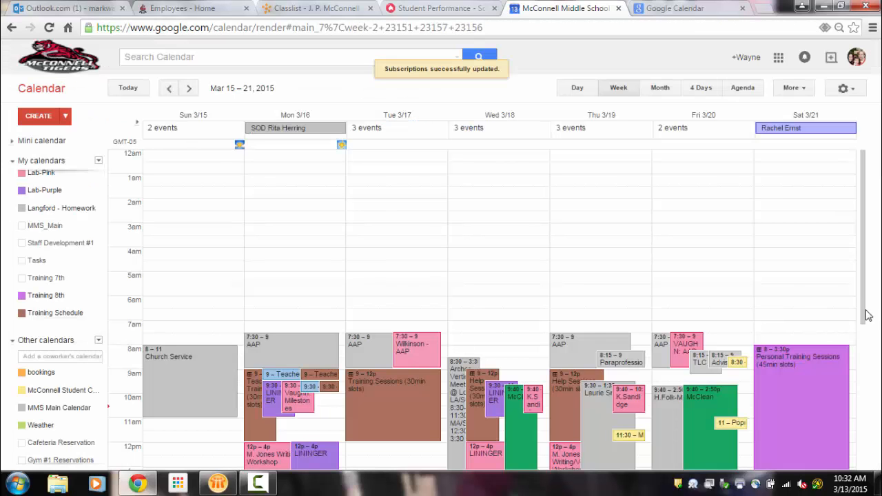
{"action": "scroll", "coordinate": [867, 315], "scroll_direction": "down", "scroll_amount": 4}
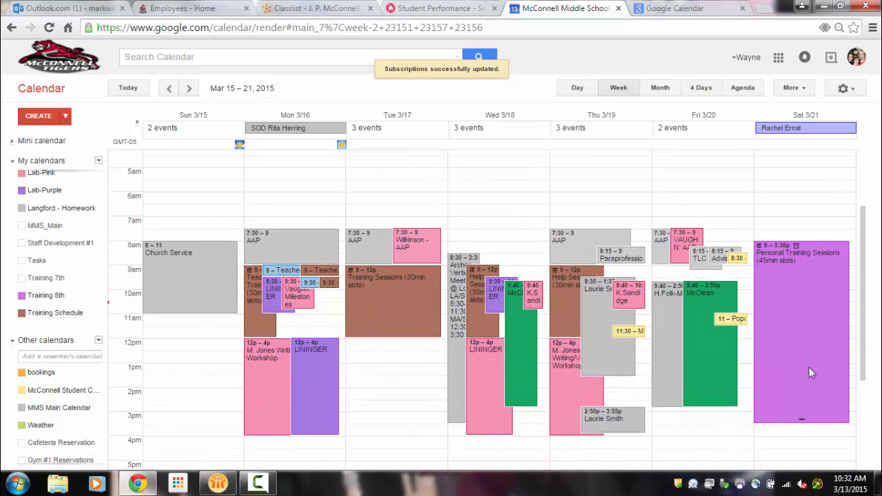